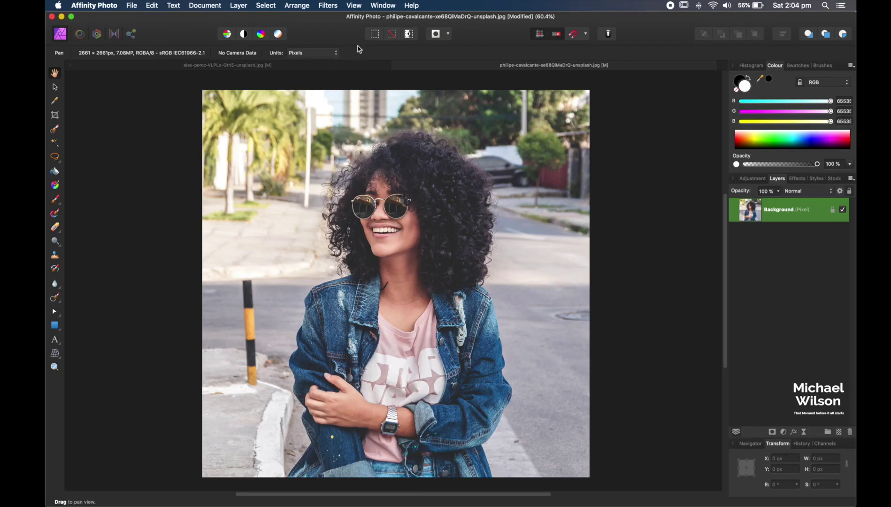
Look over both portraits, then duplicate the street portrait's Background layer
click(353, 67)
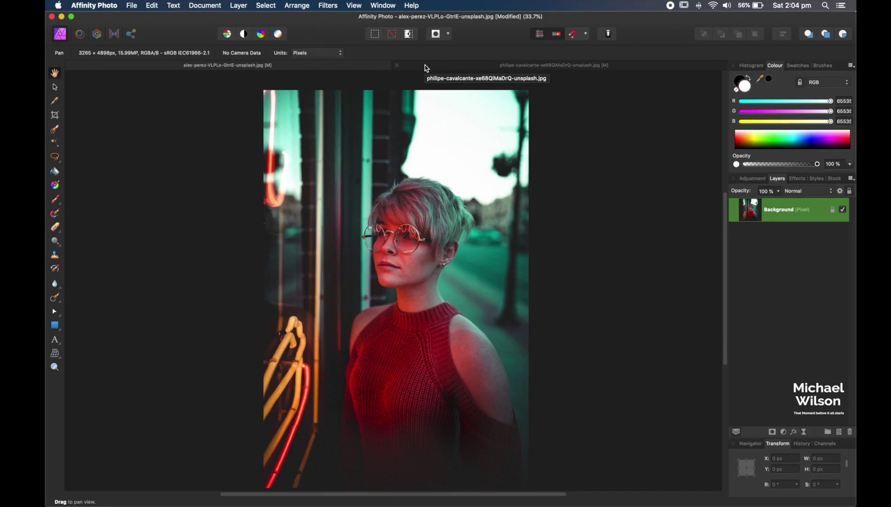
click(426, 69)
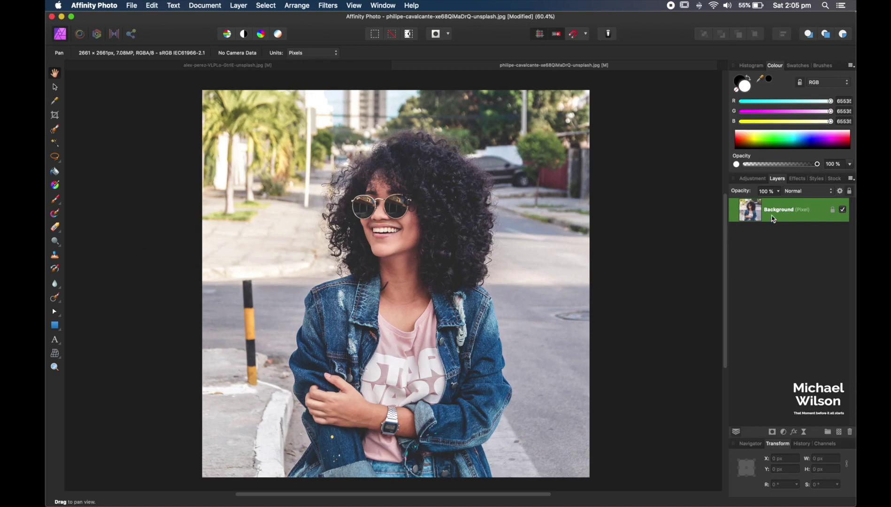
key(super+j)
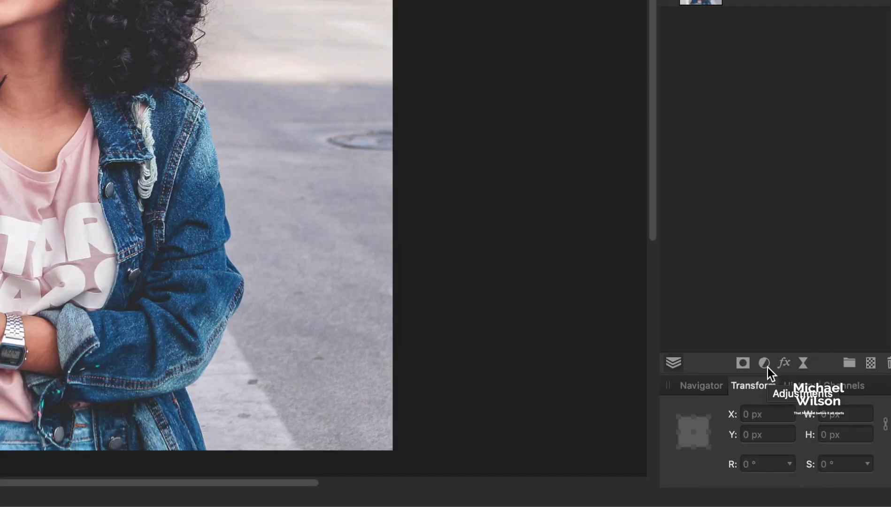
Add a Curves layer, lift its black point and pull a shadow point slightly down
click(784, 432)
mouse_move(802, 492)
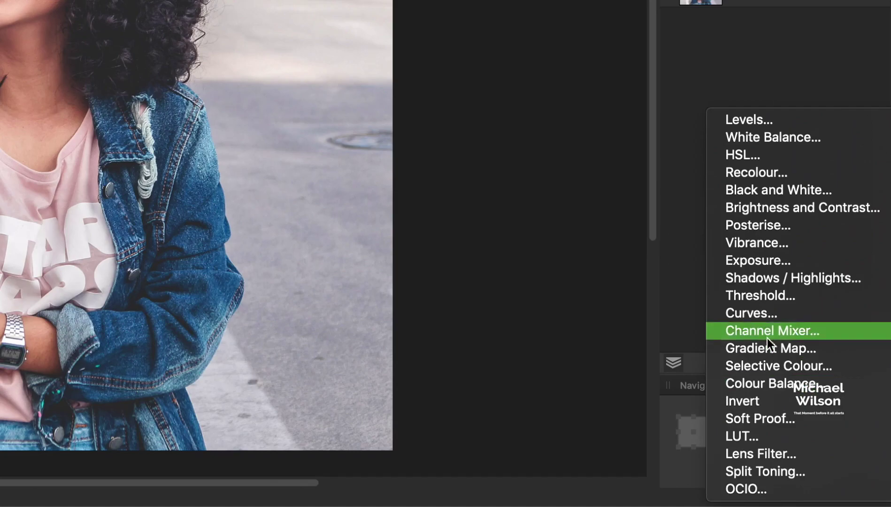
click(767, 314)
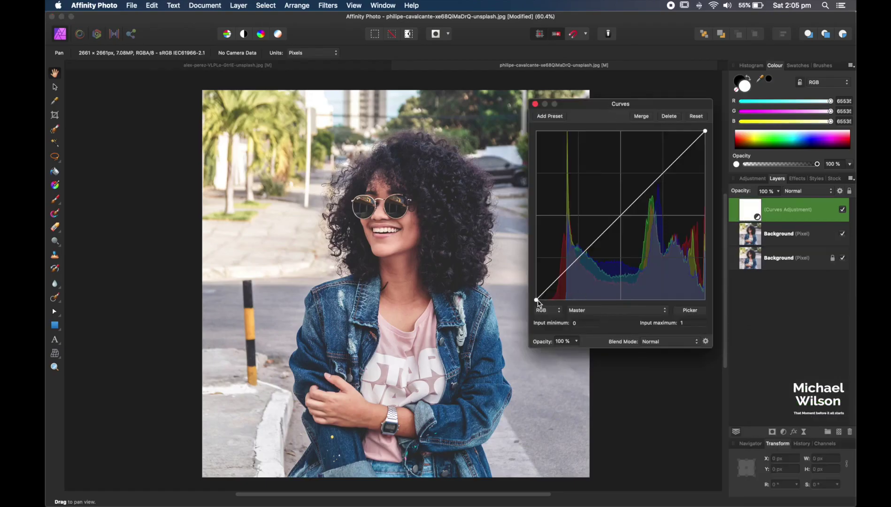
drag(537, 302, 537, 270)
click(842, 209)
click(843, 209)
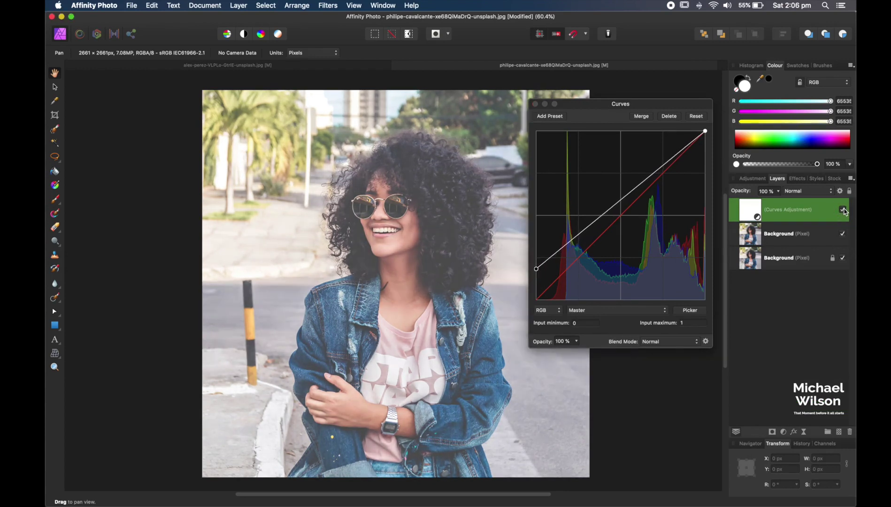
click(568, 246)
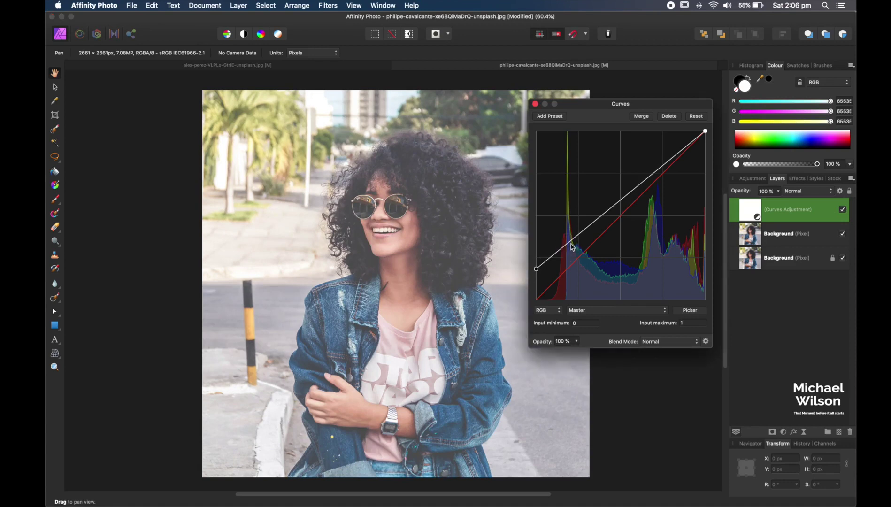
drag(569, 246, 573, 258)
In the Blue channel, lift the black point and bend the curve down to tint shadows
click(611, 311)
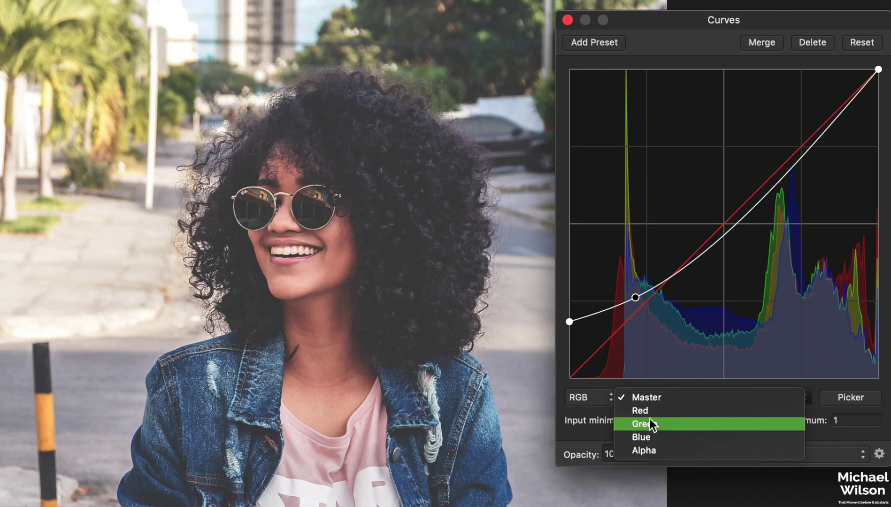
click(648, 435)
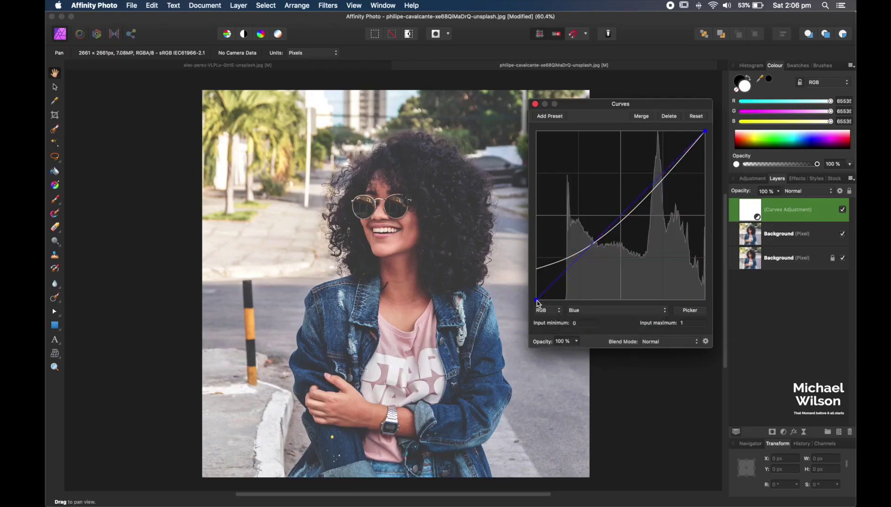
drag(537, 301, 539, 272)
drag(571, 248, 574, 257)
Close the Curves settings and compare the graded and original street portrait
click(536, 105)
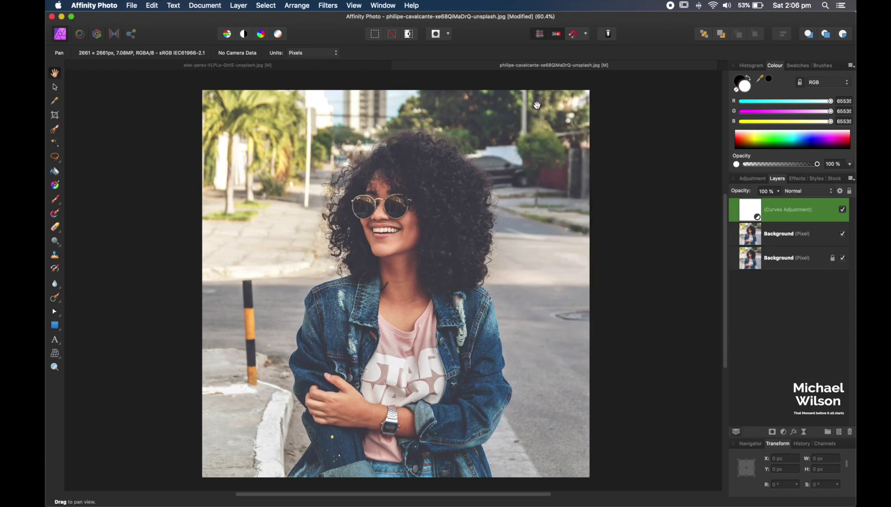
click(843, 211)
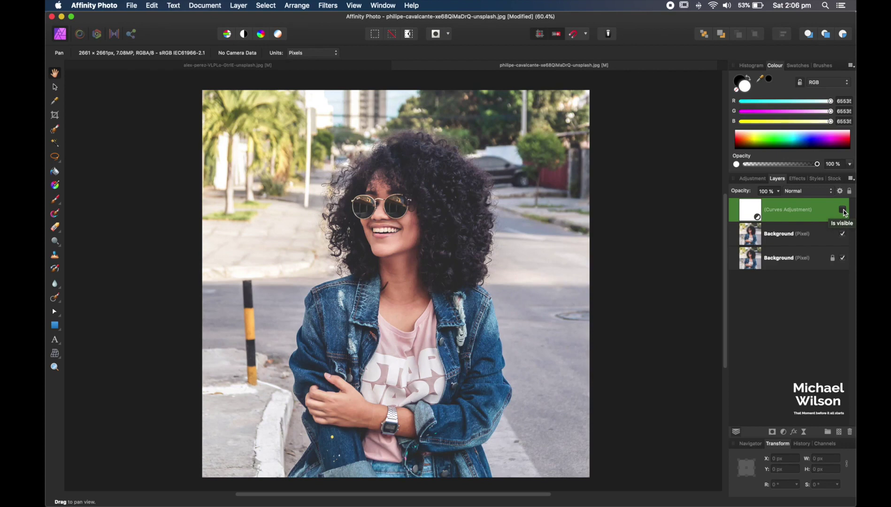
click(843, 210)
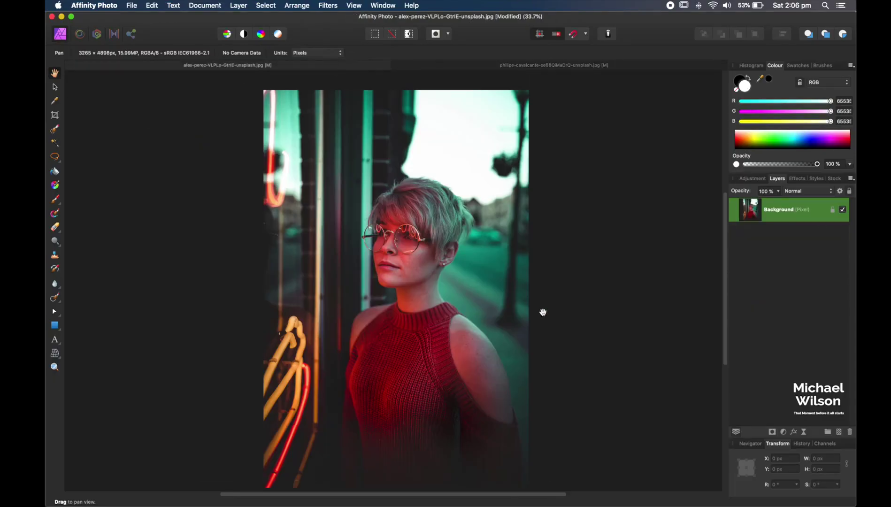
Duplicate the neon portrait's Background and add a Curves layer with a lifted black point
key(super+j)
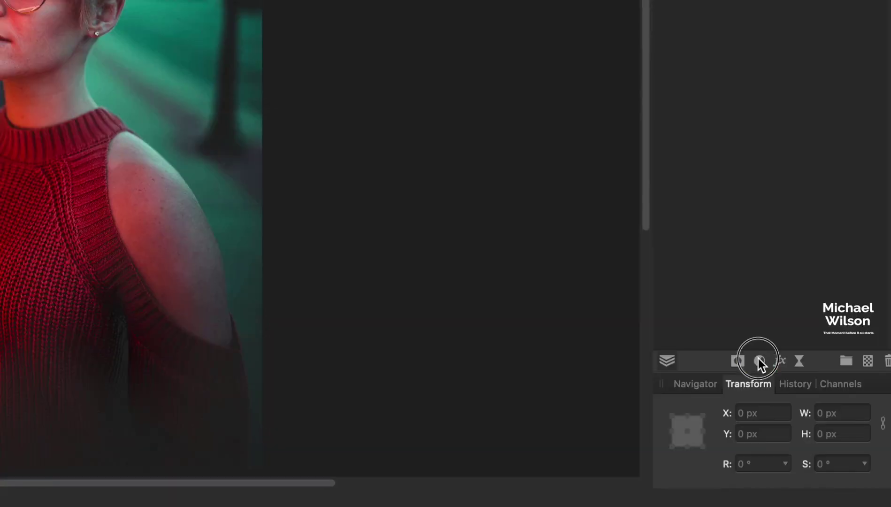
click(782, 432)
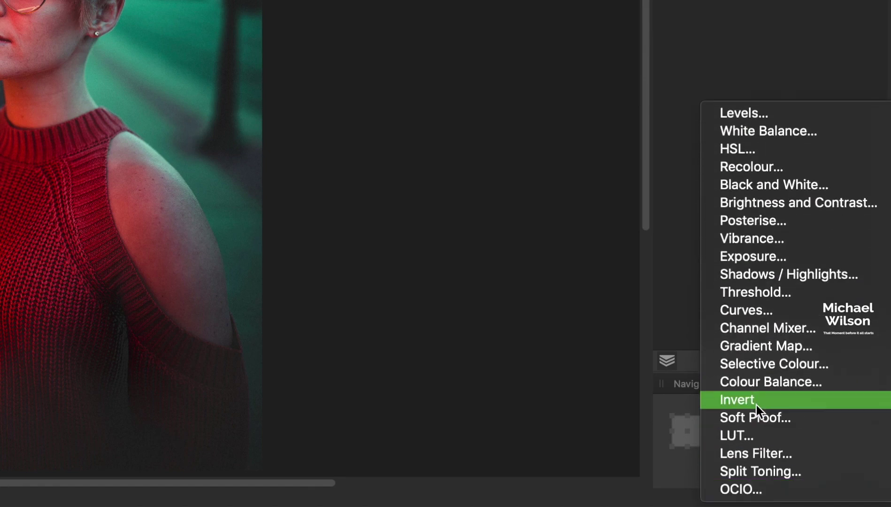
click(754, 306)
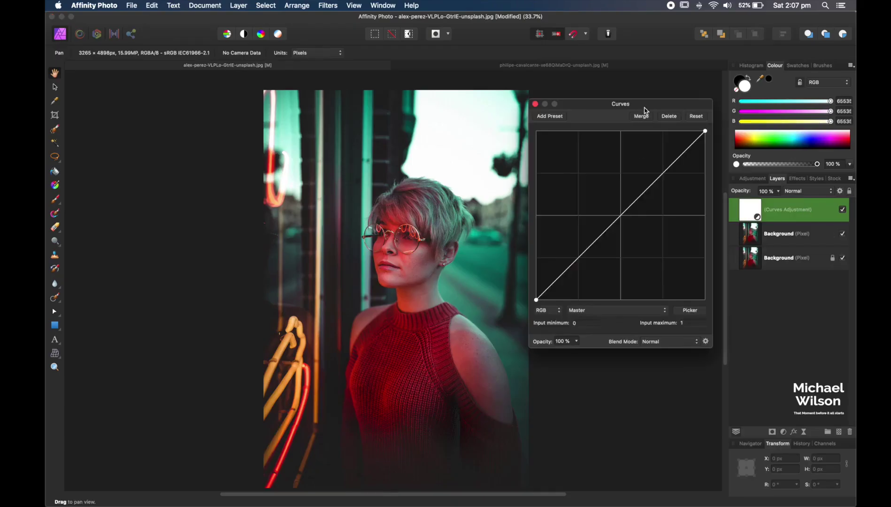
drag(645, 105, 653, 105)
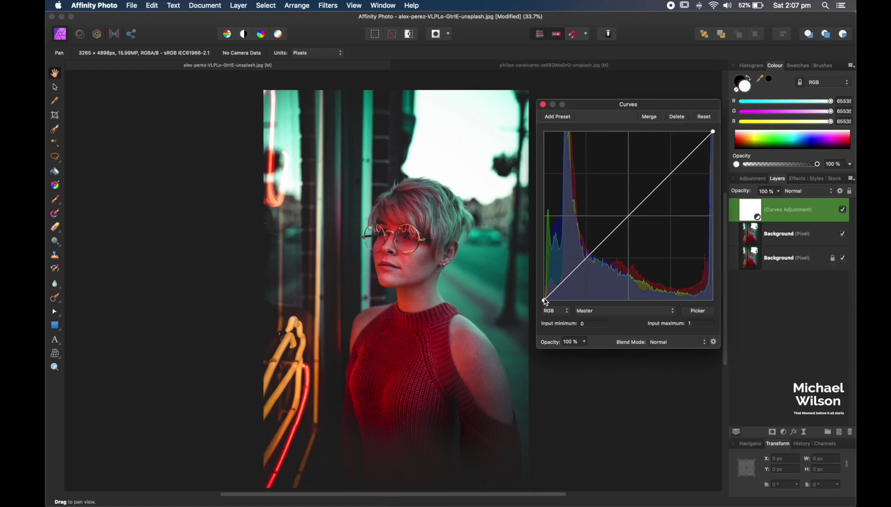
drag(544, 301, 545, 268)
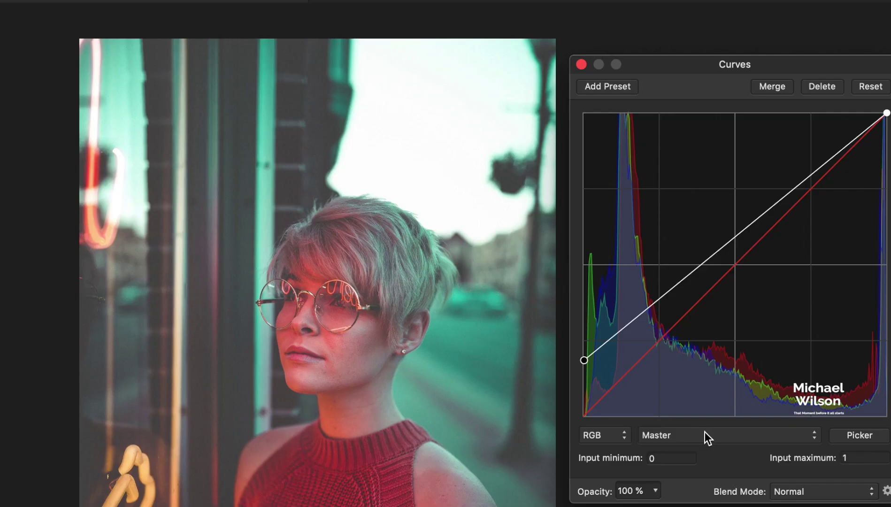
Pull the Red highlight point inward and lift the Blue black point for a pink tone
click(704, 432)
click(701, 447)
drag(886, 113, 818, 118)
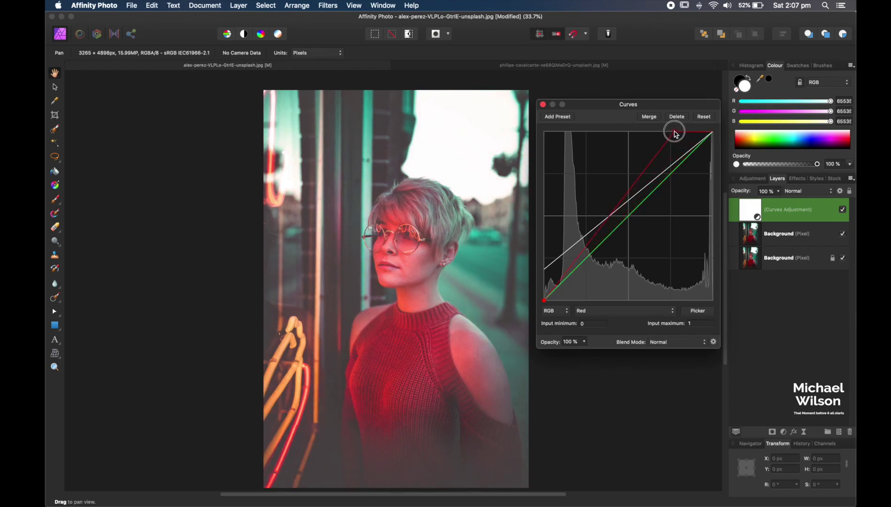
drag(675, 134, 672, 133)
click(599, 311)
click(601, 326)
drag(546, 303, 545, 271)
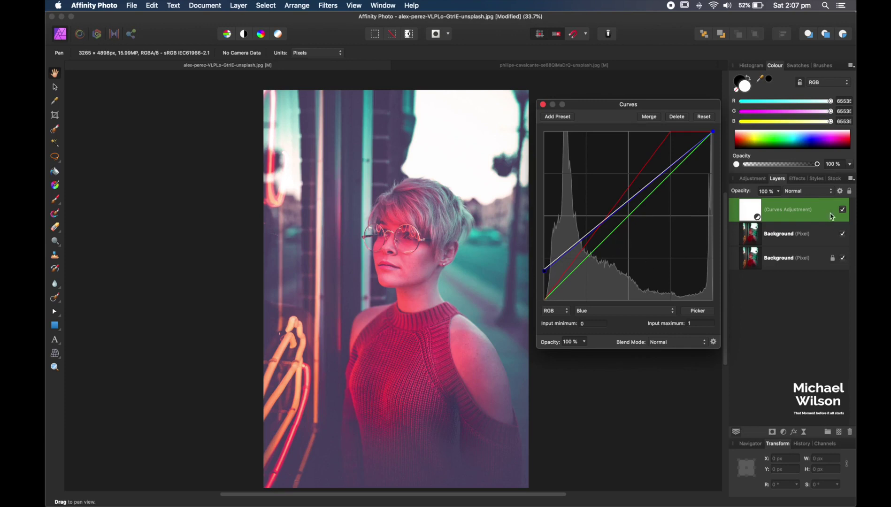
Lower the neon portrait's Curves layer opacity to 78%
click(843, 210)
click(843, 211)
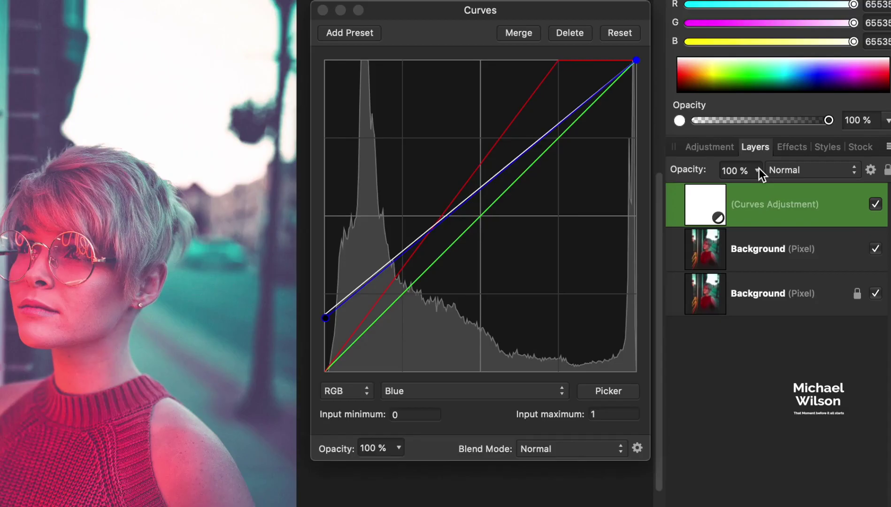
click(779, 191)
drag(758, 189, 704, 190)
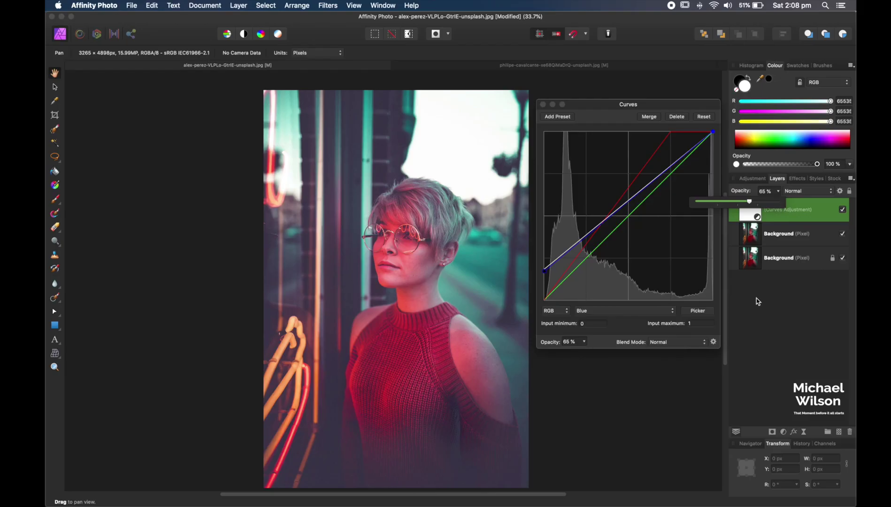
click(757, 302)
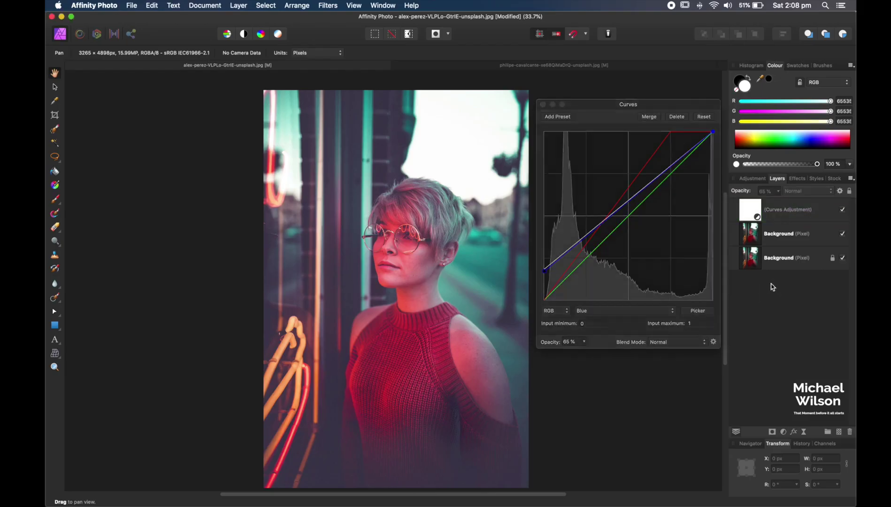
Compare the toning against the original, then return to the street portrait
click(844, 210)
click(843, 210)
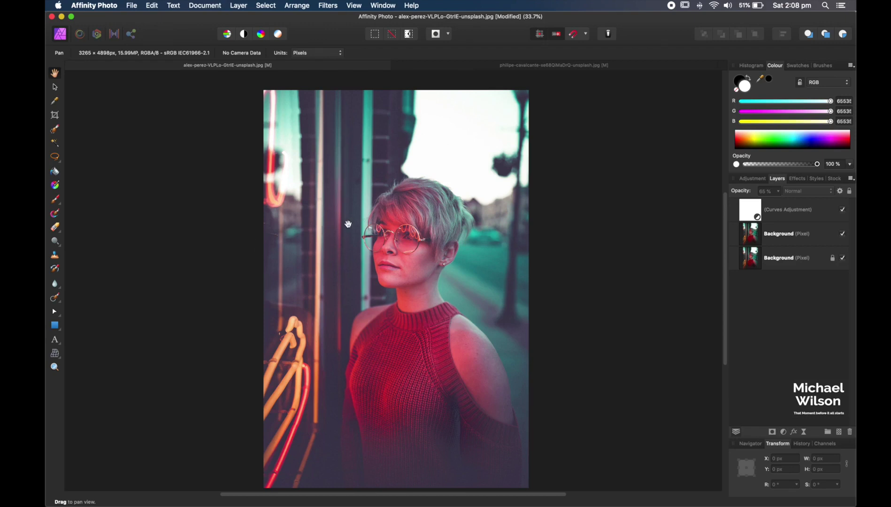
click(460, 66)
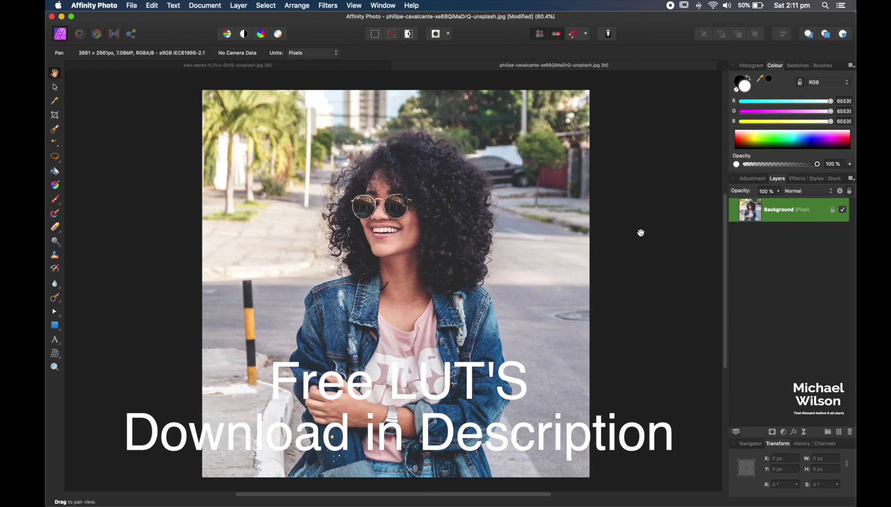
Add a LUT adjustment to the street portrait loaded with Instagram Look.cube
click(783, 432)
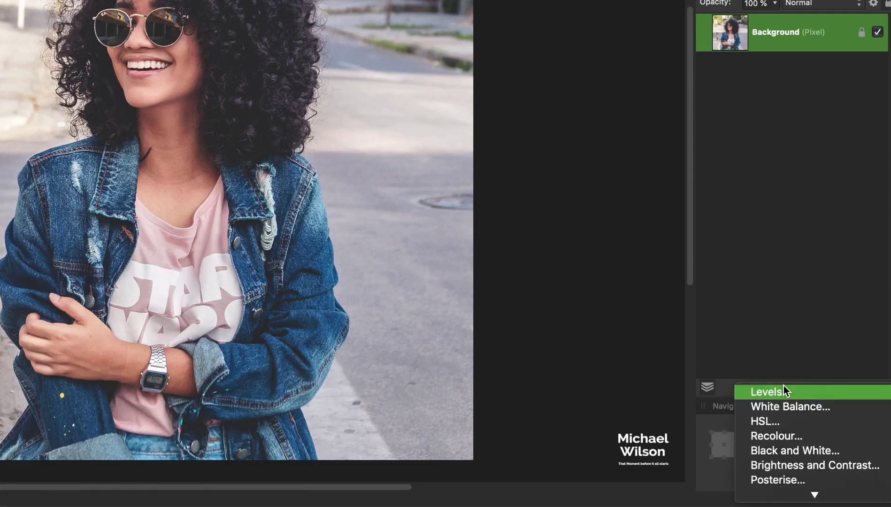
scroll(794, 422, down, 10)
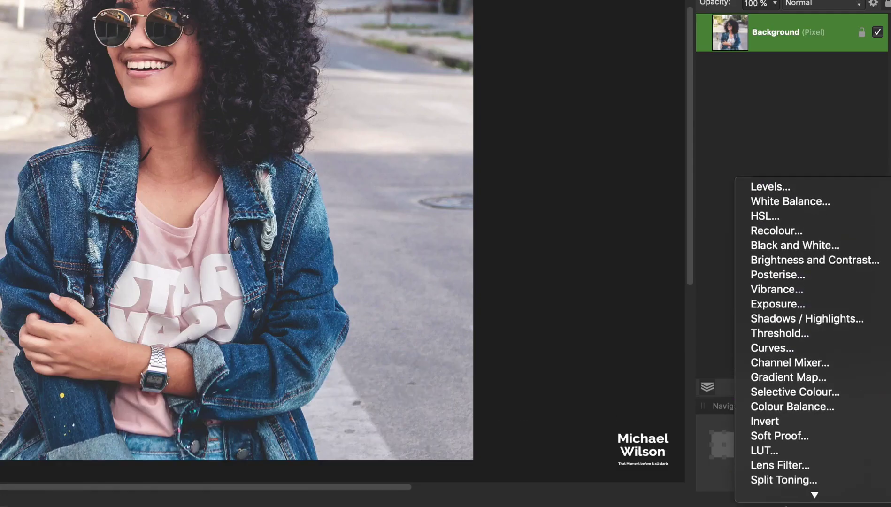
click(793, 451)
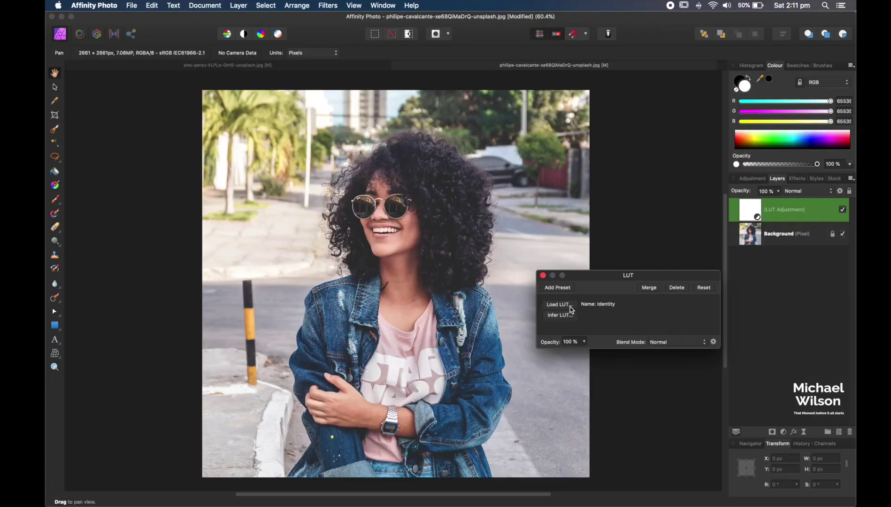
click(564, 306)
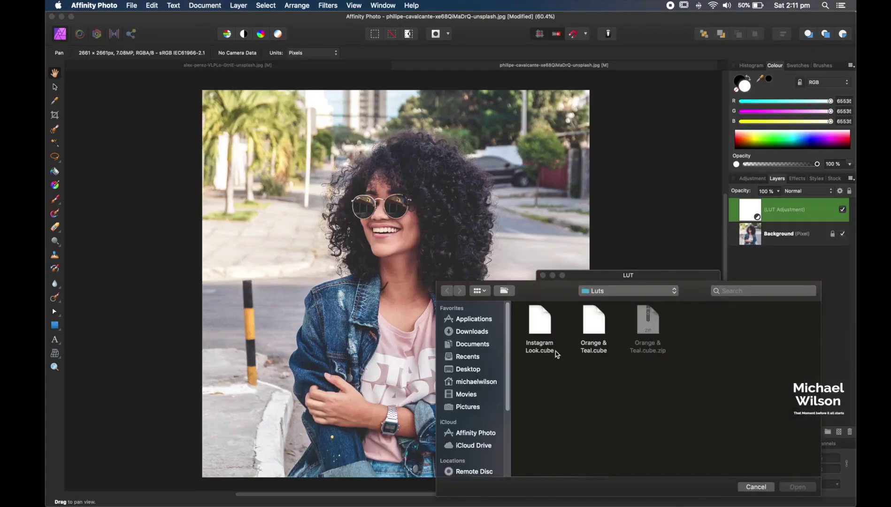
click(544, 324)
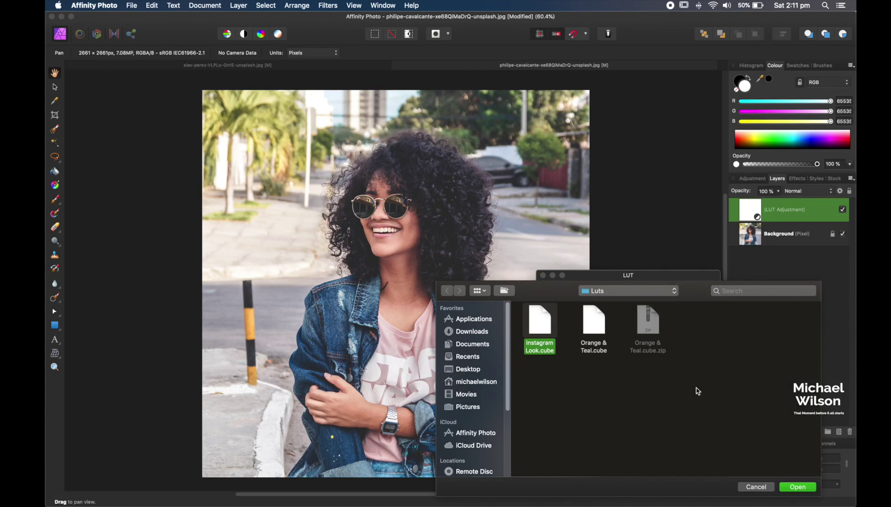
click(802, 487)
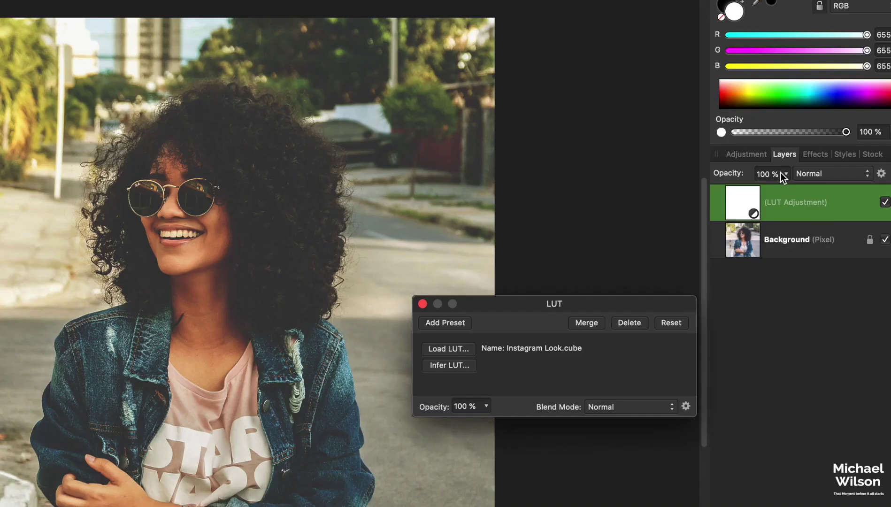
Lower the street portrait's LUT layer opacity to 73%
click(778, 191)
drag(785, 193, 729, 190)
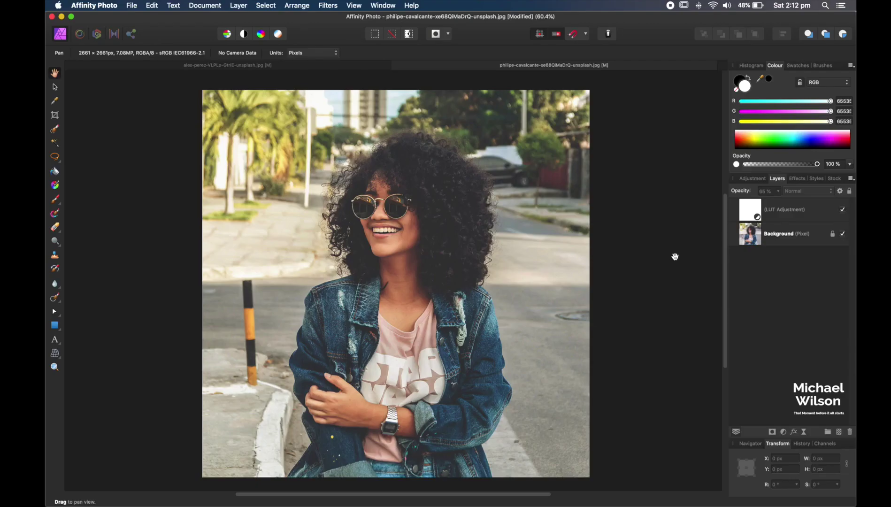